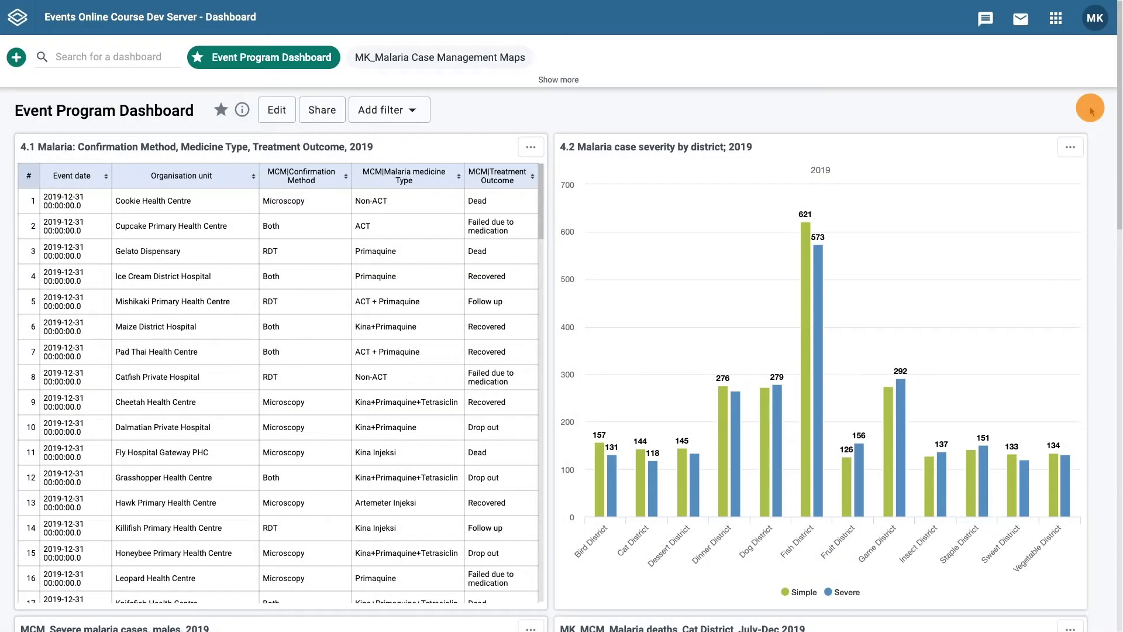
Step: Search the apps list for 'data visu' to launch Data Visualizer
{"action": "left_click", "coordinate": [1056, 18]}
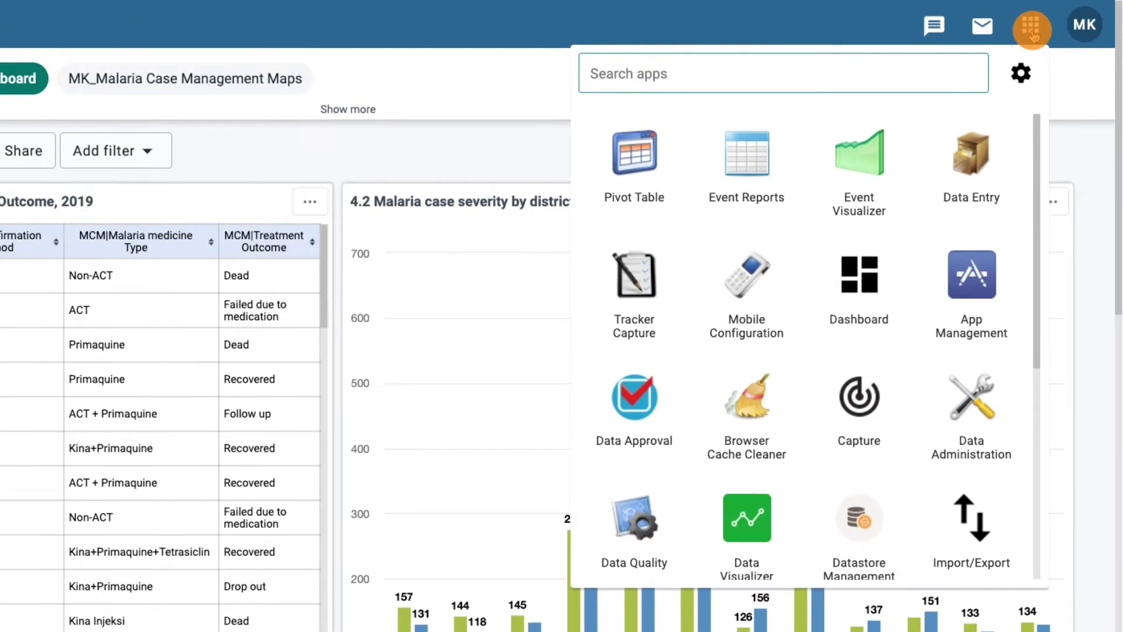
{"action": "left_click", "coordinate": [965, 68]}
{"action": "type", "text": "data visu"}
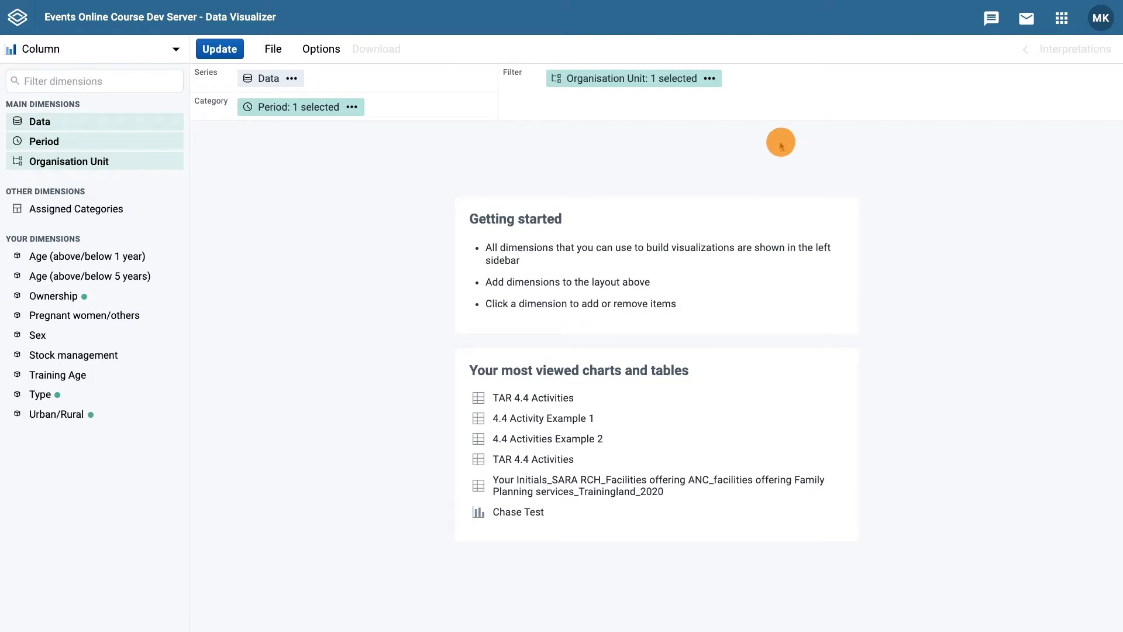
Step: Switch the visualization type from Column to Pivot table and bring up the Data selection
{"action": "left_click", "coordinate": [184, 56]}
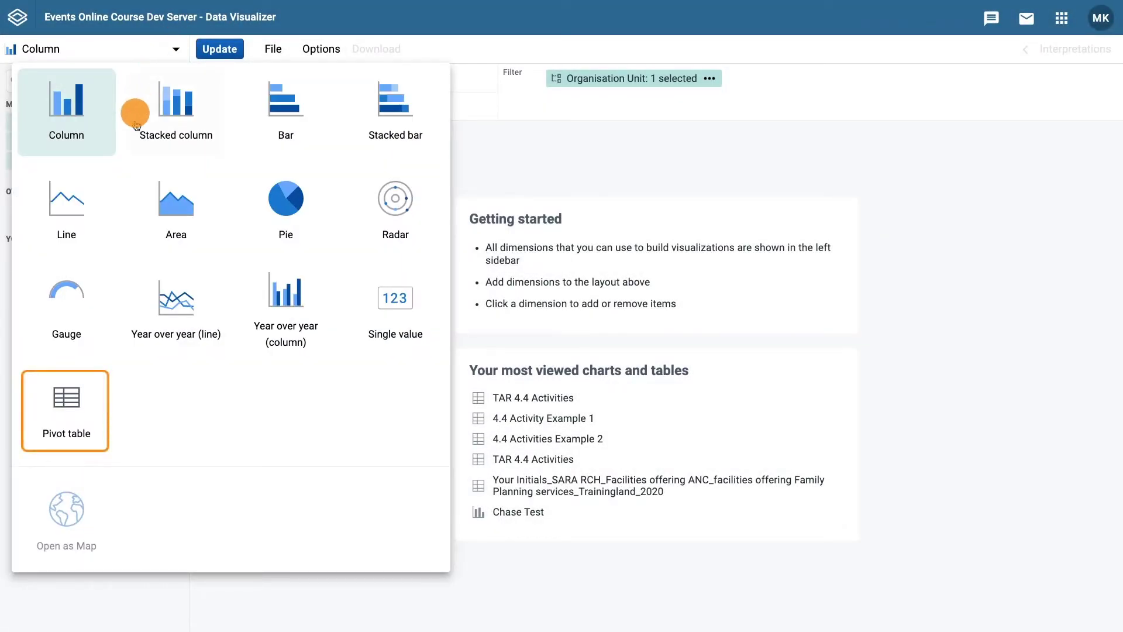
{"action": "left_click", "coordinate": [76, 412]}
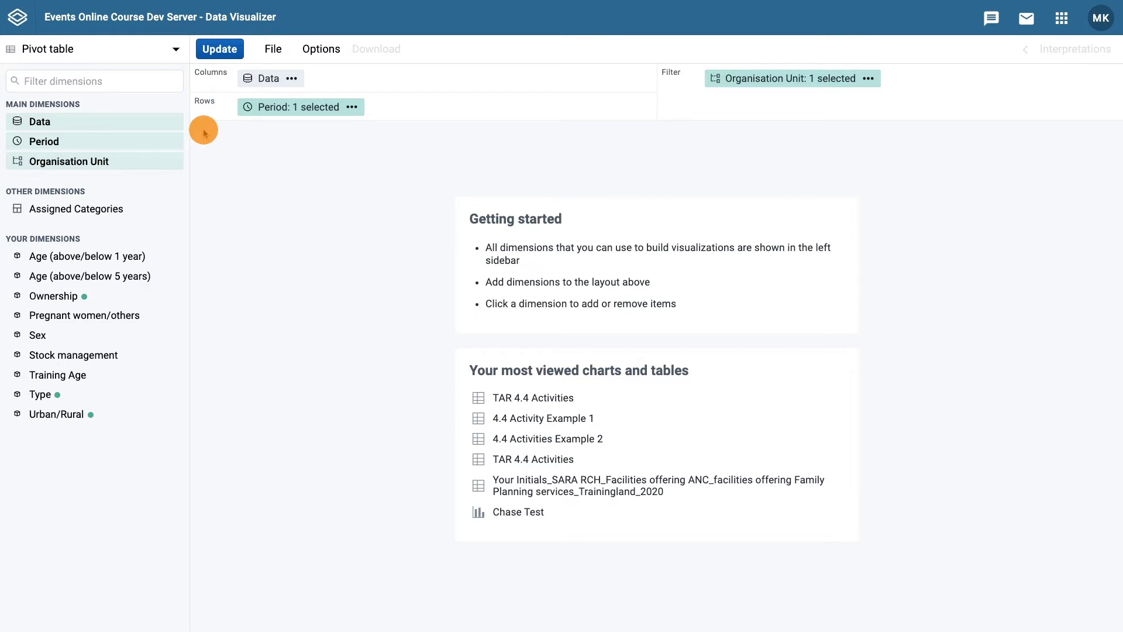
{"action": "left_click", "coordinate": [82, 123]}
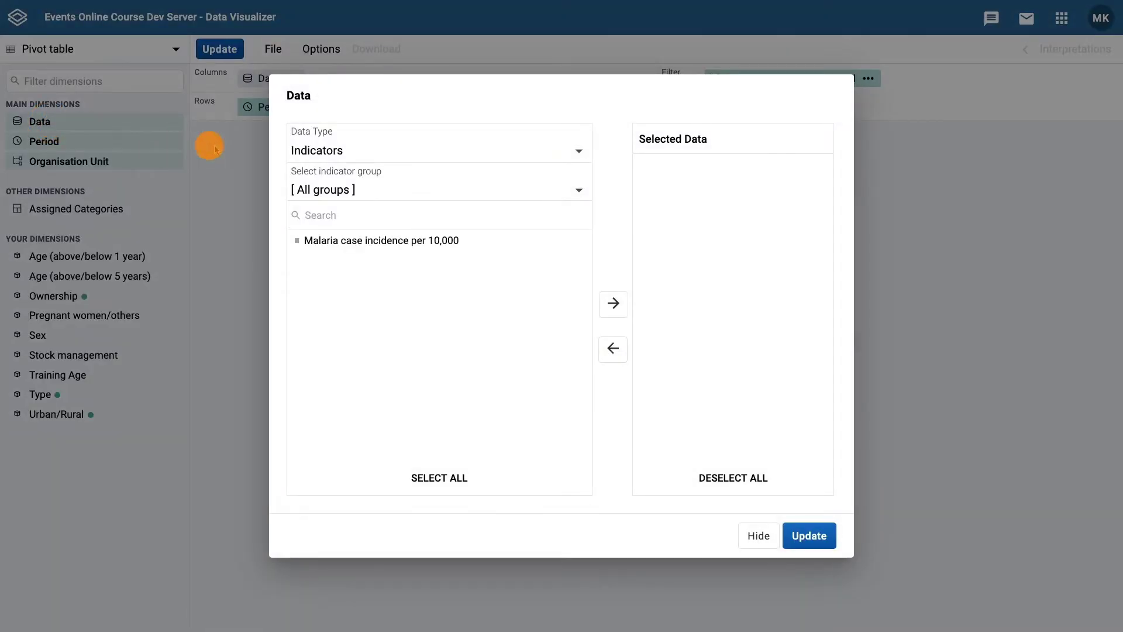
Step: Set the Data Type to Program indicators and the Program to SARA RCH
{"action": "left_click", "coordinate": [316, 152]}
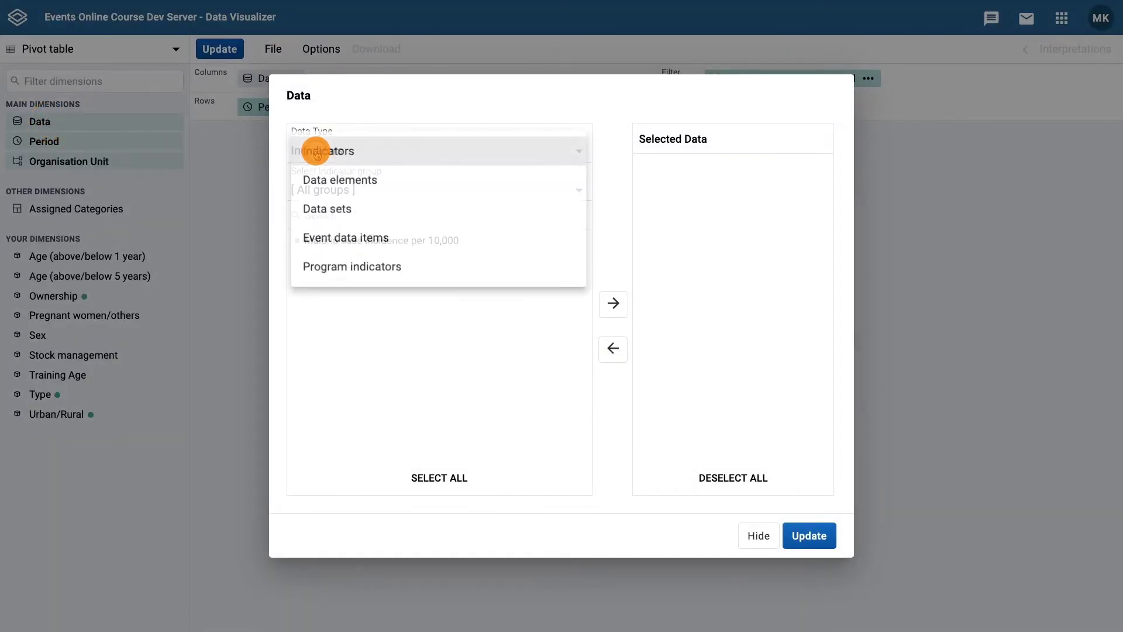
{"action": "left_click", "coordinate": [316, 268]}
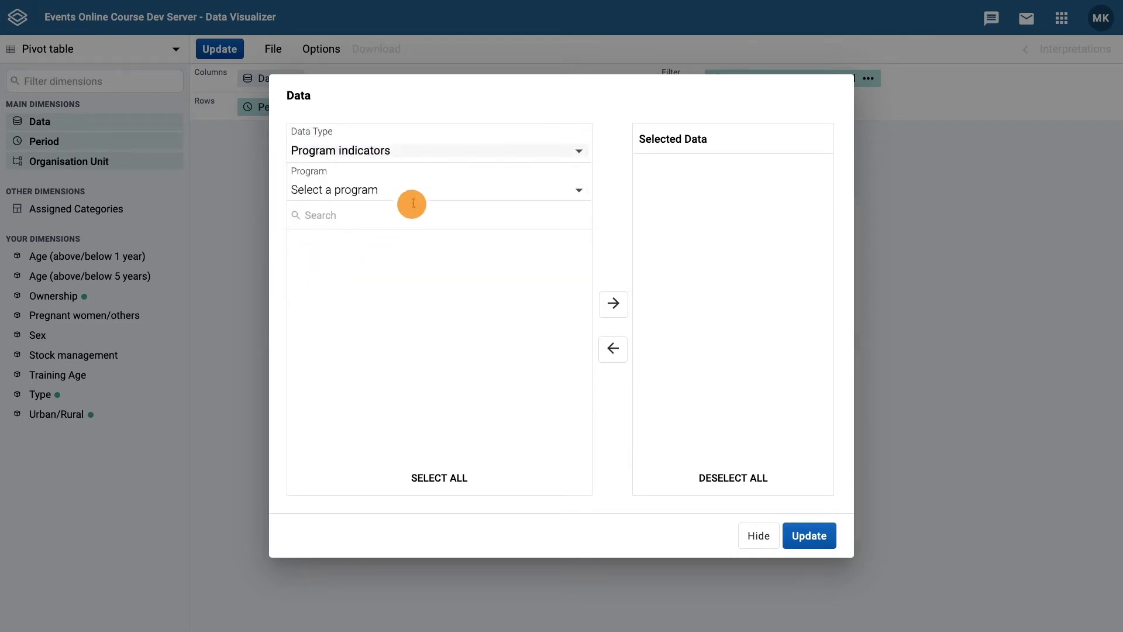
{"action": "left_click", "coordinate": [414, 193]}
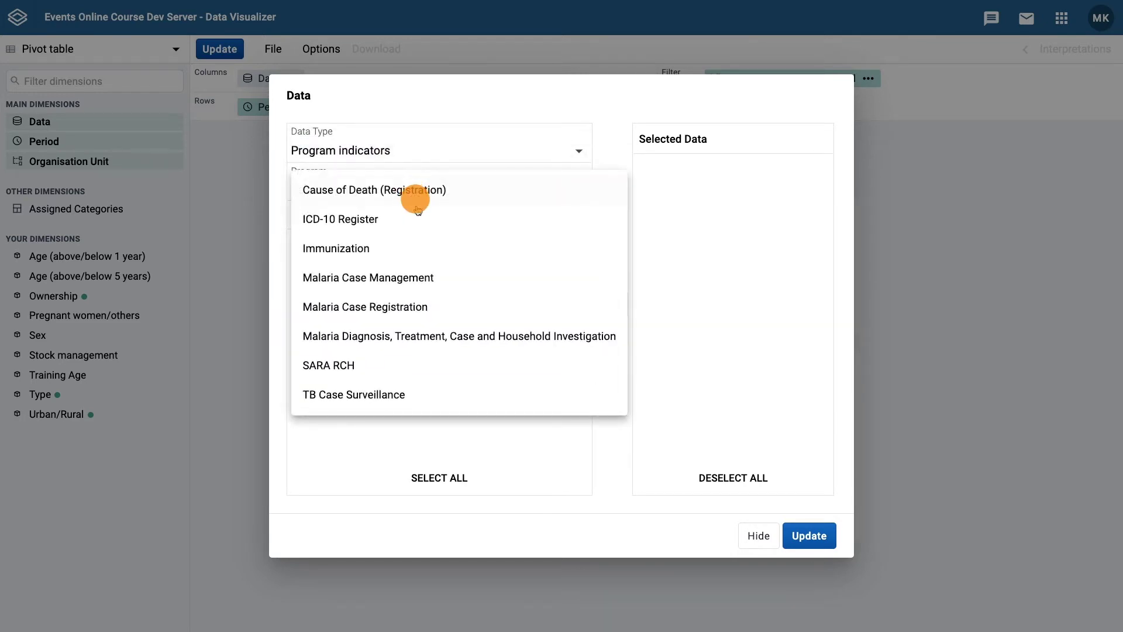
{"action": "left_click", "coordinate": [412, 364]}
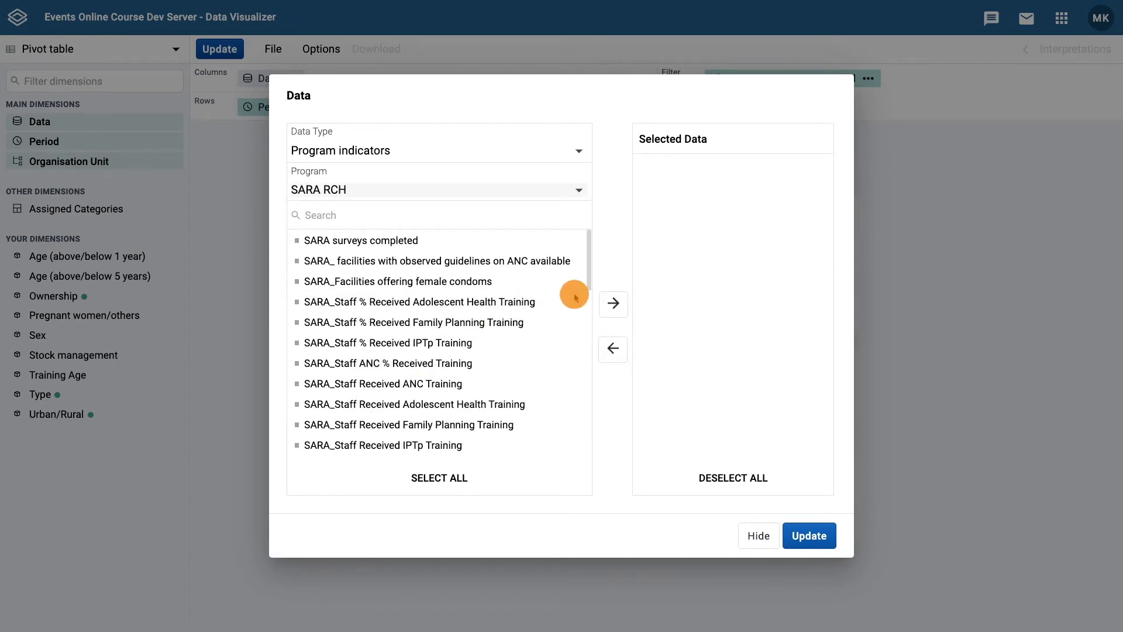
Step: Add SARA_facilities offering ANC and SARA_facilities offering Family Planning services as the selected data
{"action": "scroll", "coordinate": [575, 297], "scroll_direction": "down", "scroll_amount": 5}
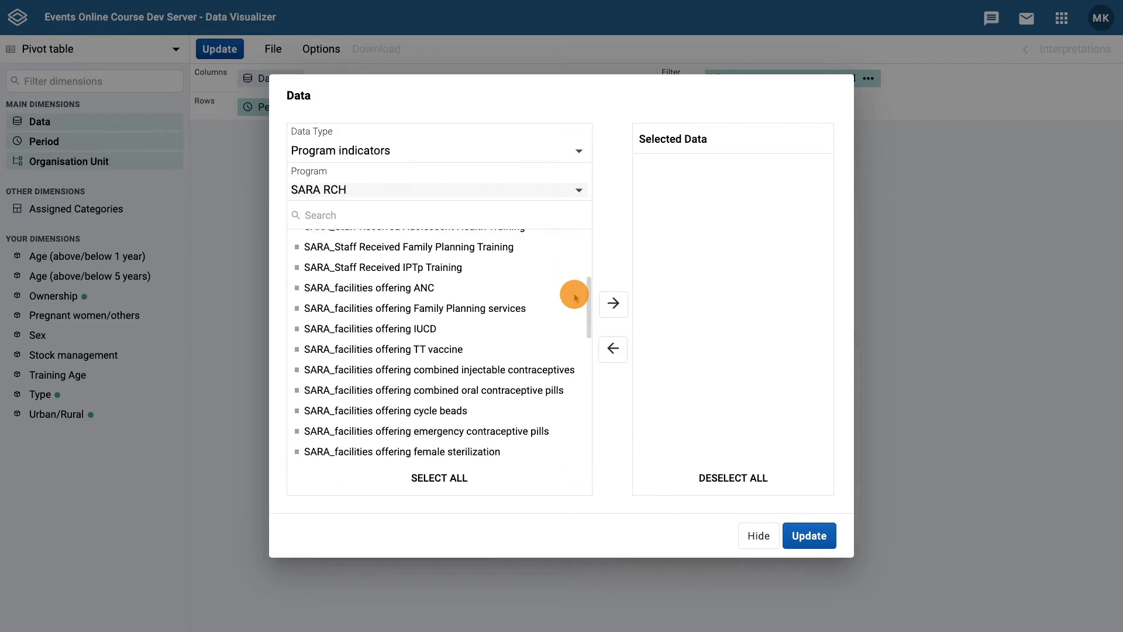
{"action": "scroll", "coordinate": [575, 297], "scroll_direction": "down", "scroll_amount": 5}
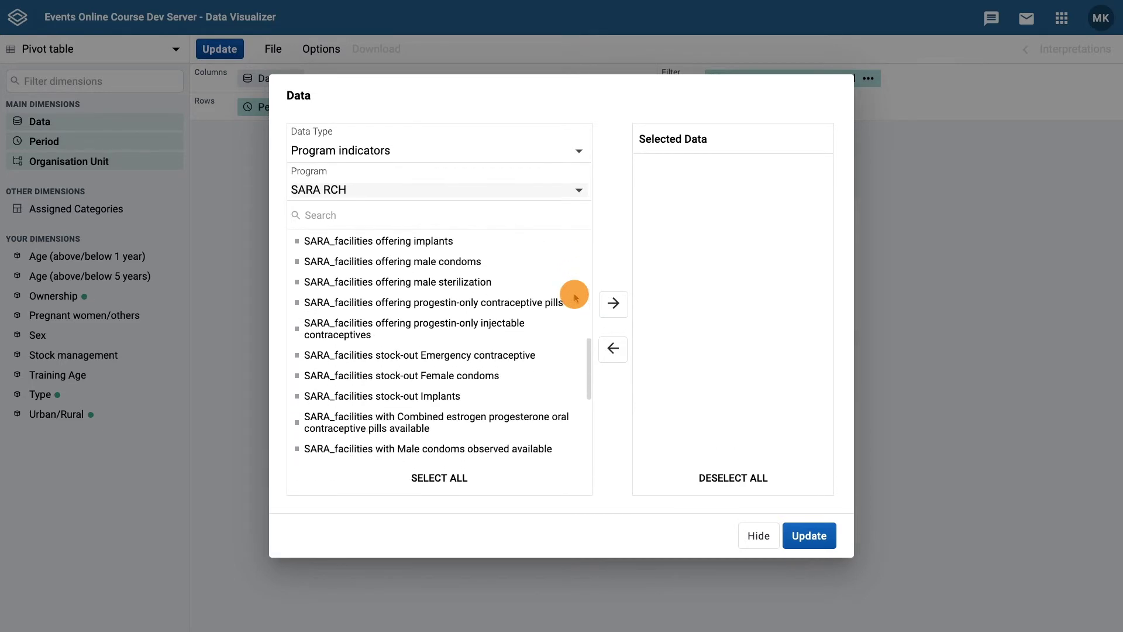
{"action": "scroll", "coordinate": [575, 297], "scroll_direction": "down", "scroll_amount": 5}
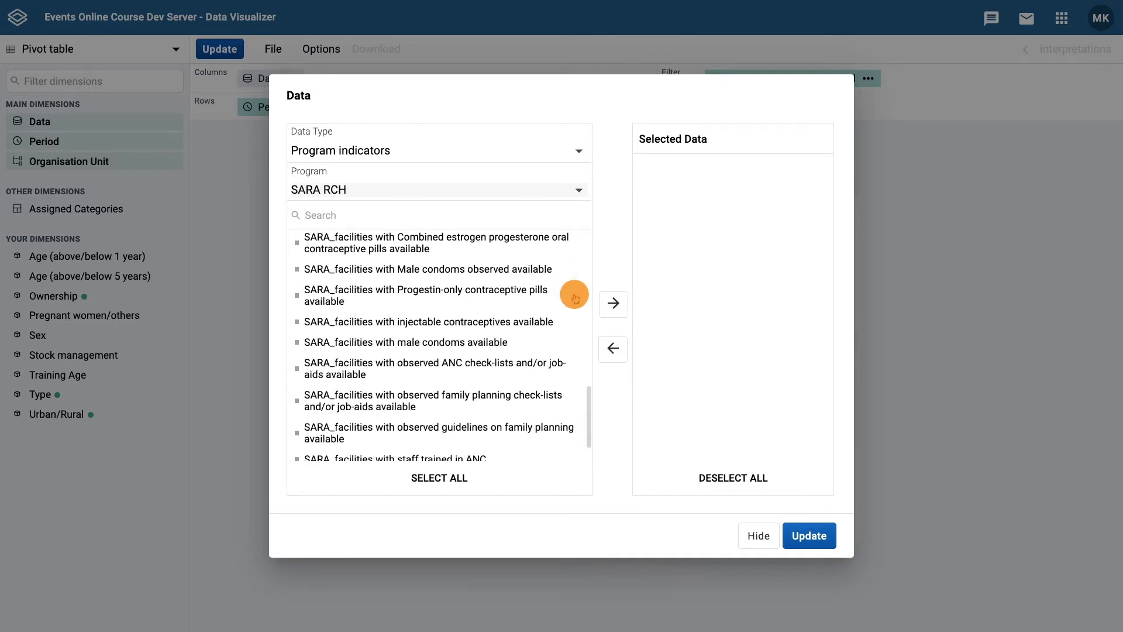
{"action": "scroll", "coordinate": [575, 297], "scroll_direction": "up", "scroll_amount": 5}
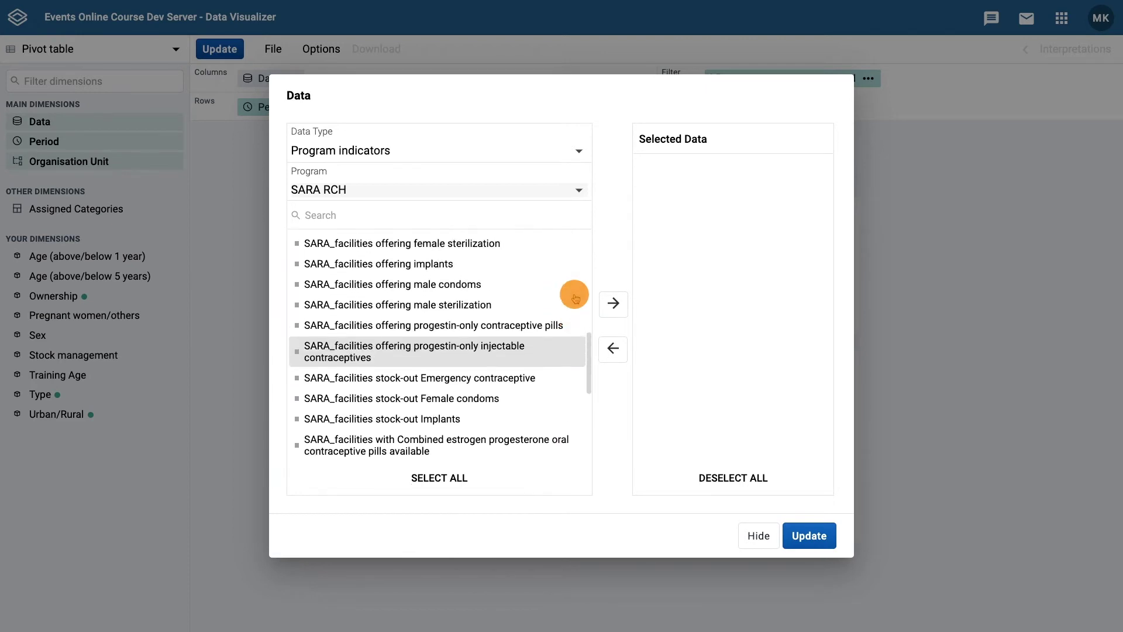
{"action": "scroll", "coordinate": [575, 298], "scroll_direction": "up", "scroll_amount": 6}
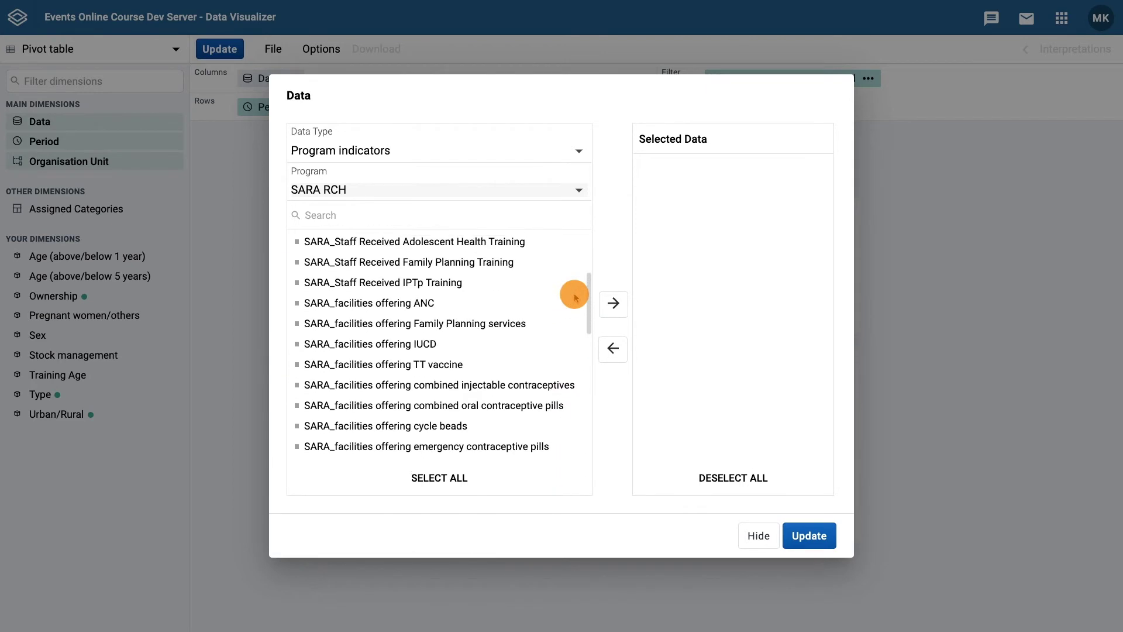
{"action": "scroll", "coordinate": [574, 298], "scroll_direction": "up", "scroll_amount": 4}
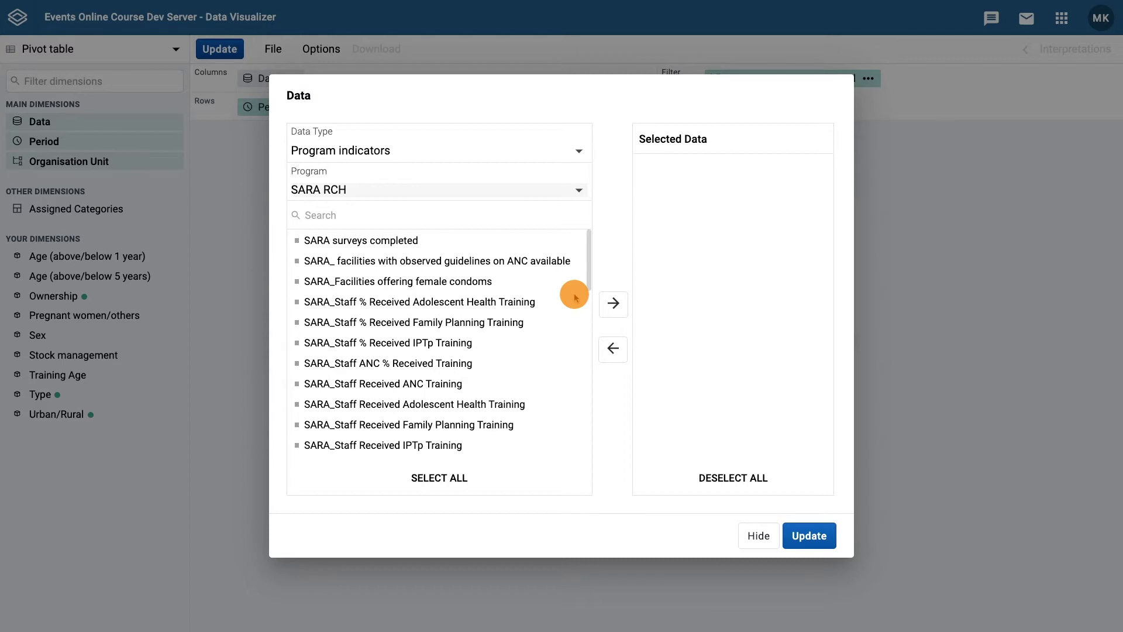
{"action": "scroll", "coordinate": [575, 298], "scroll_direction": "down", "scroll_amount": 3}
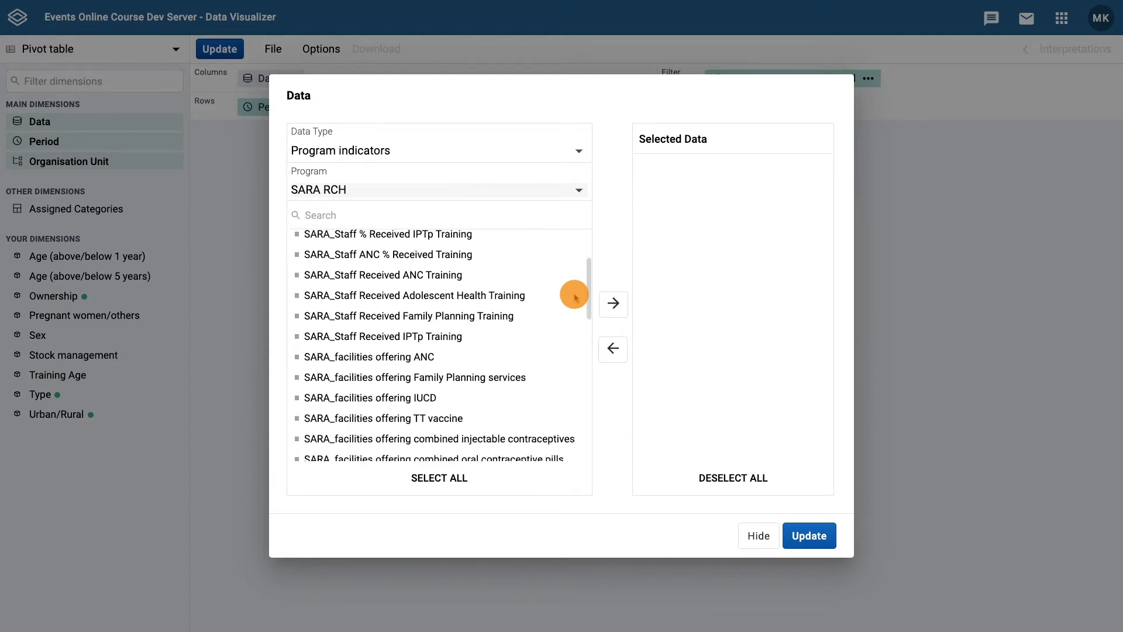
{"action": "scroll", "coordinate": [575, 298], "scroll_direction": "down", "scroll_amount": 1}
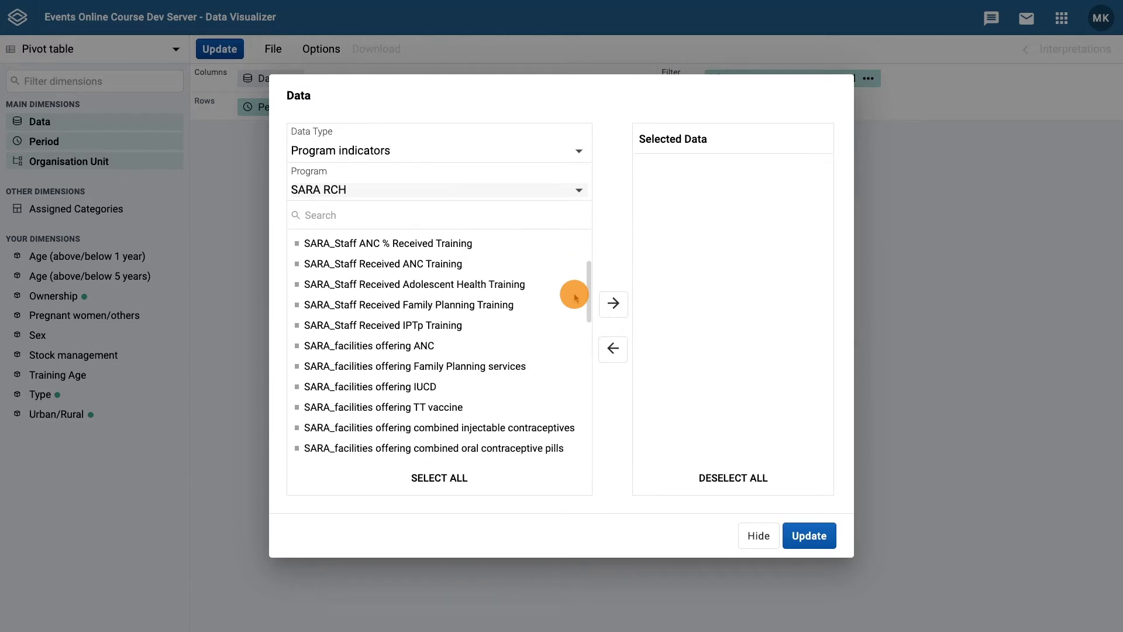
{"action": "double_click", "coordinate": [426, 350]}
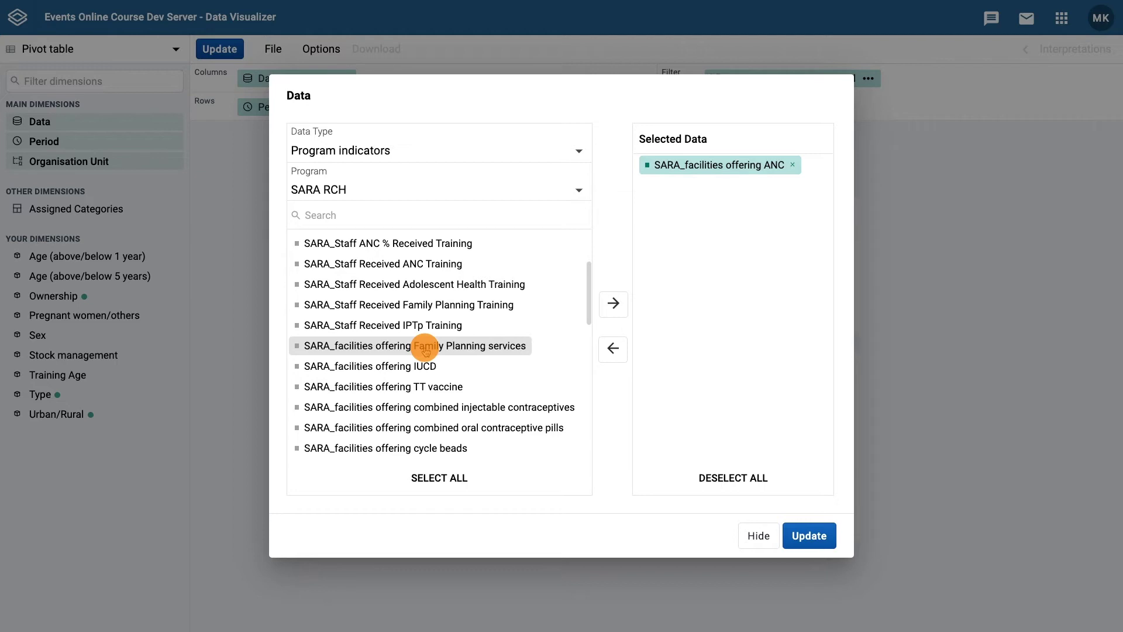
{"action": "double_click", "coordinate": [425, 349]}
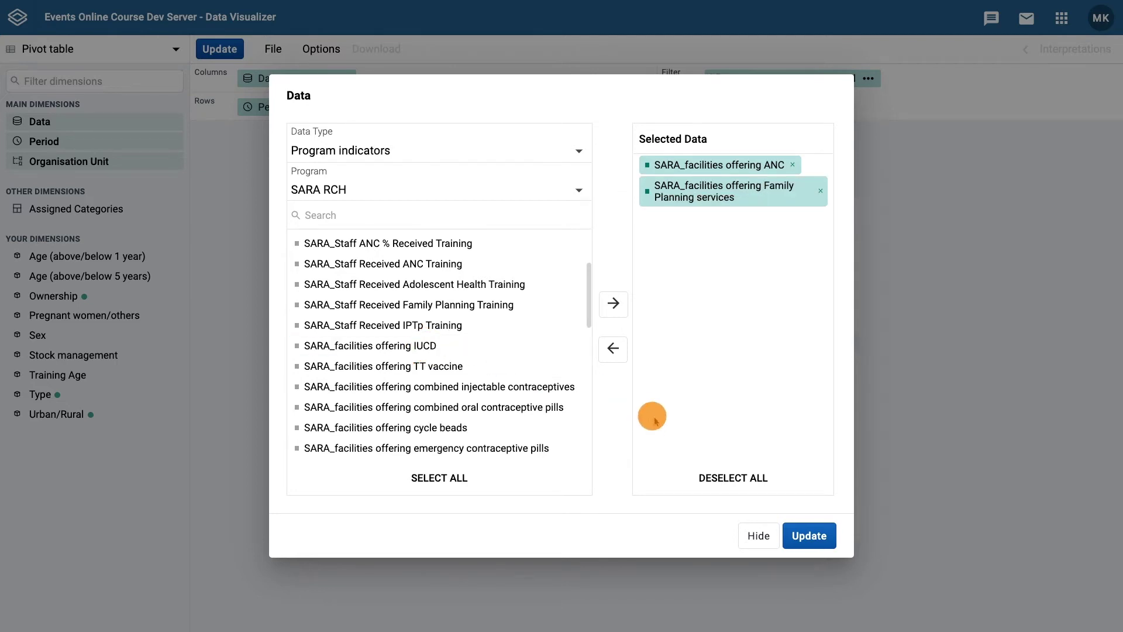
{"action": "left_click", "coordinate": [757, 537]}
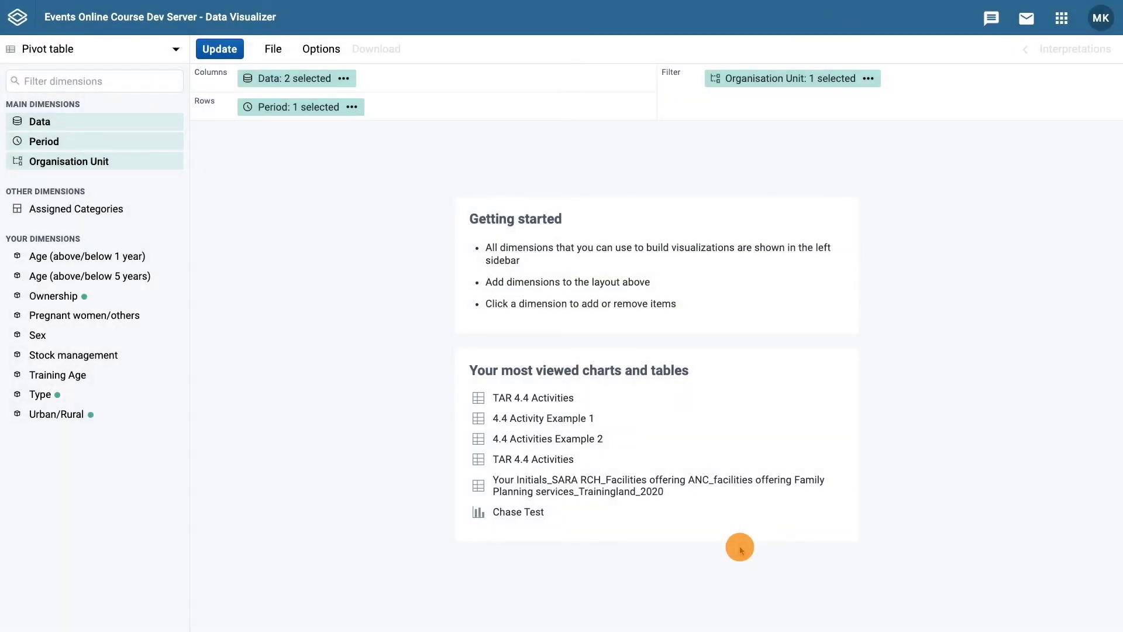
Step: Replace Last 12 months with the fixed Yearly period 2020
{"action": "left_click", "coordinate": [55, 143]}
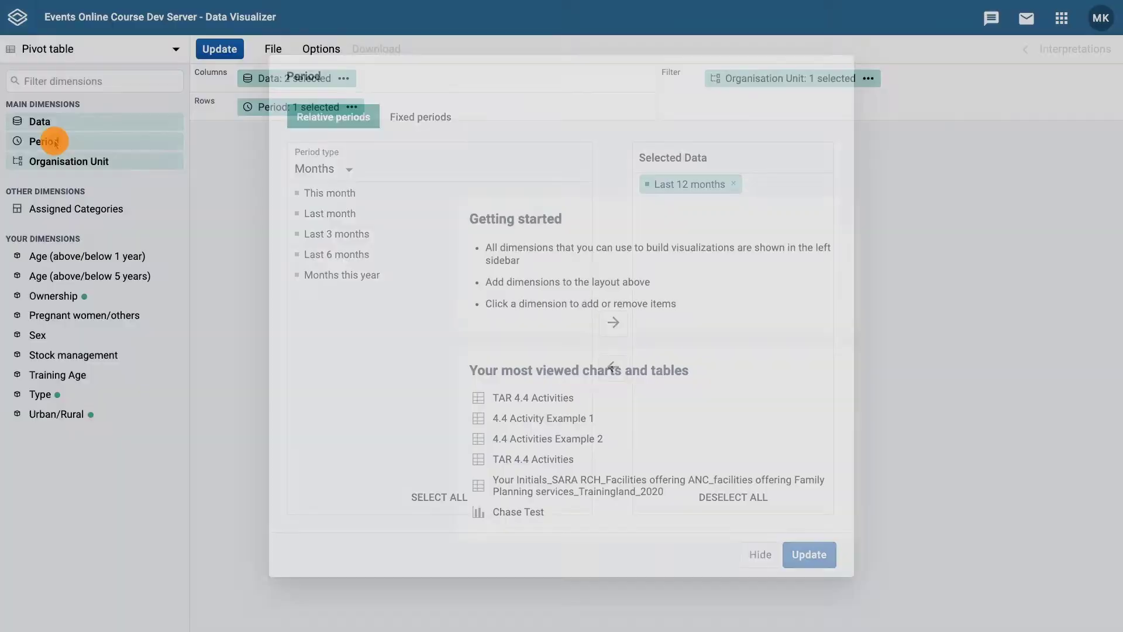
{"action": "left_click", "coordinate": [390, 115]}
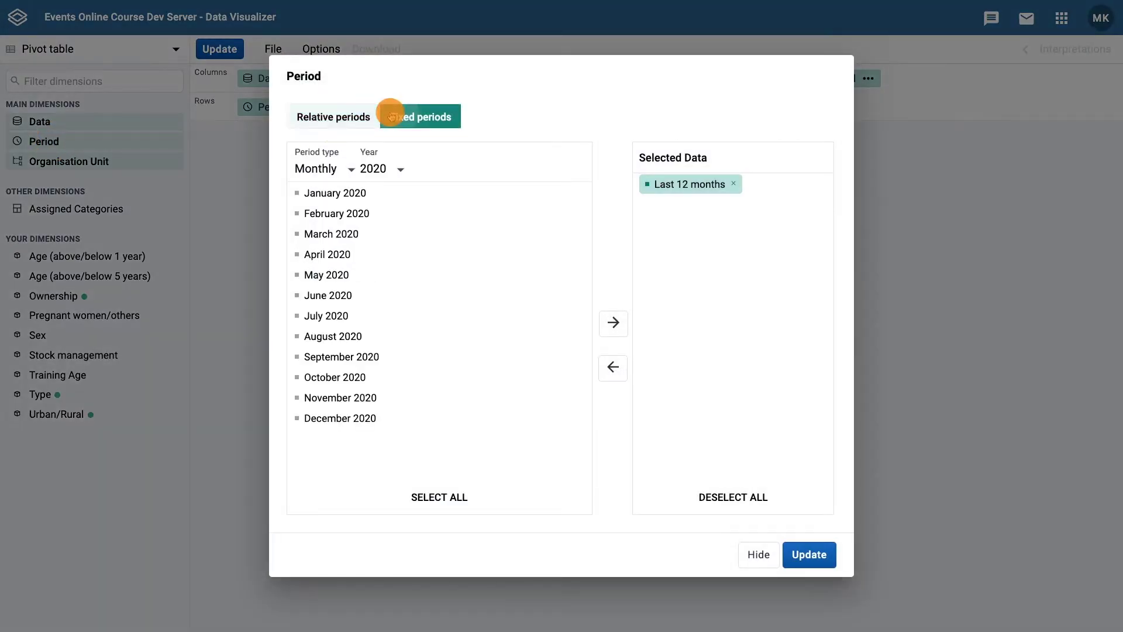
{"action": "left_click", "coordinate": [351, 171]}
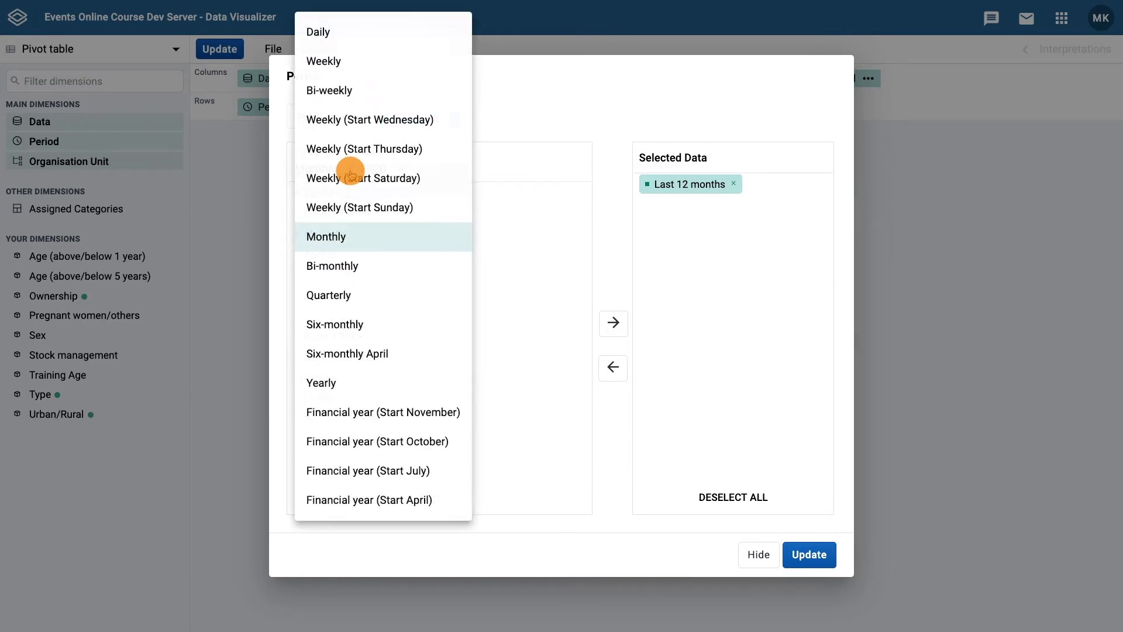
{"action": "left_click", "coordinate": [337, 386]}
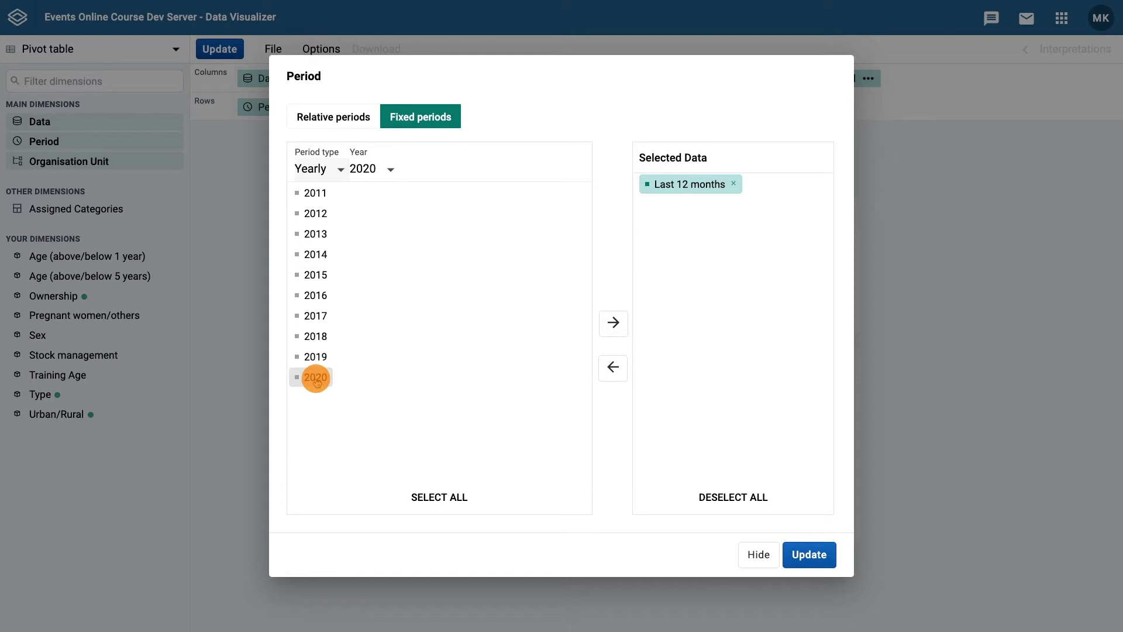
{"action": "double_click", "coordinate": [316, 377]}
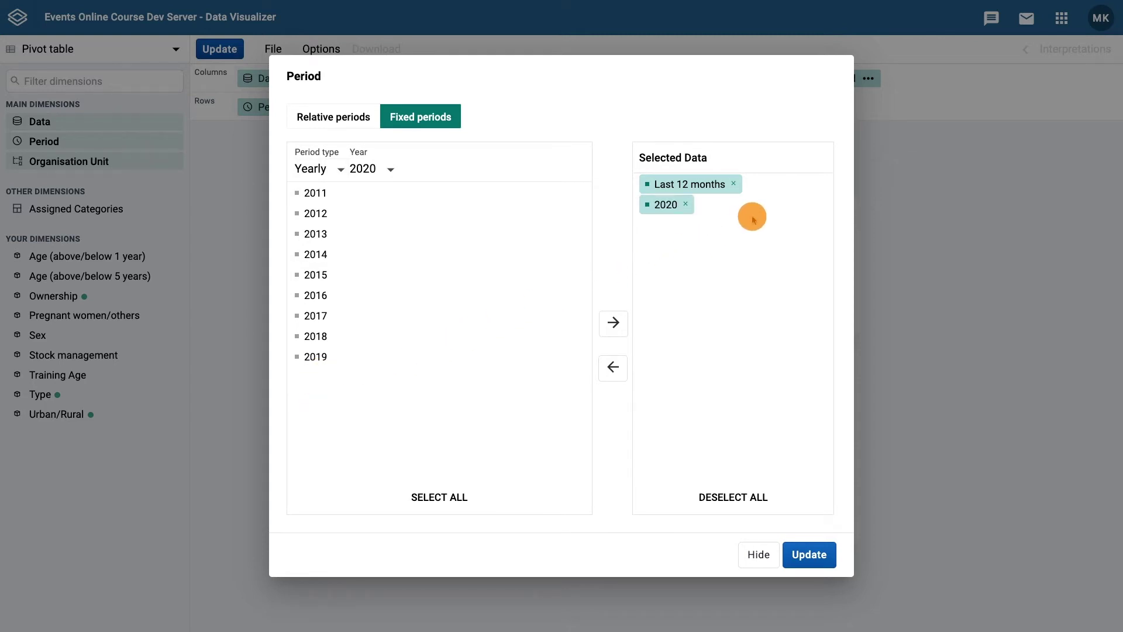
{"action": "left_click", "coordinate": [735, 186]}
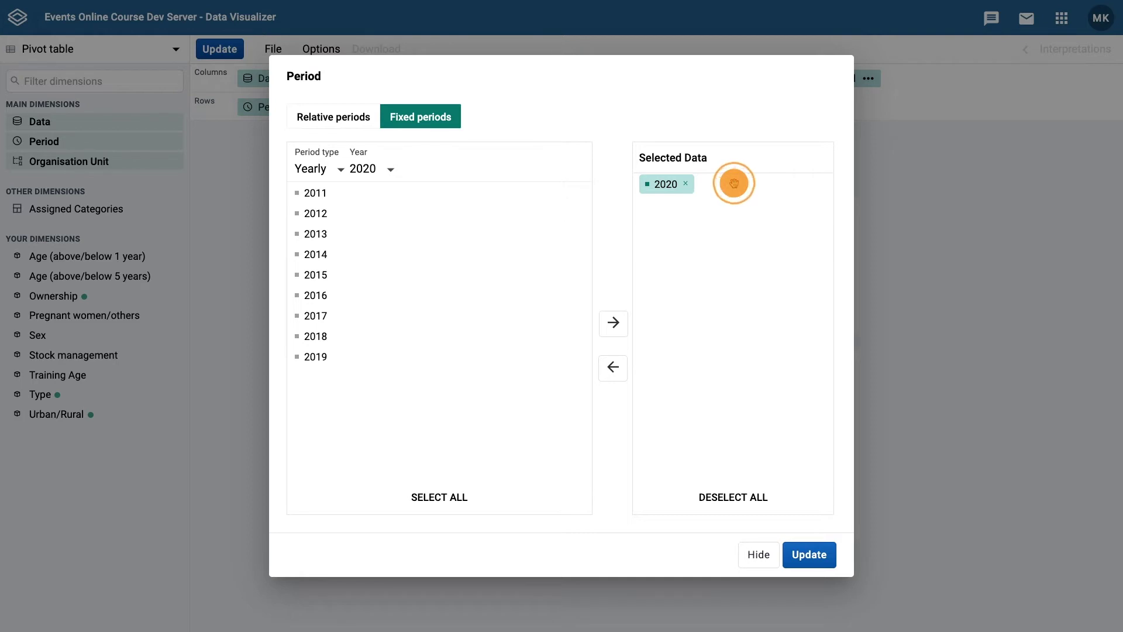
{"action": "left_click", "coordinate": [759, 553]}
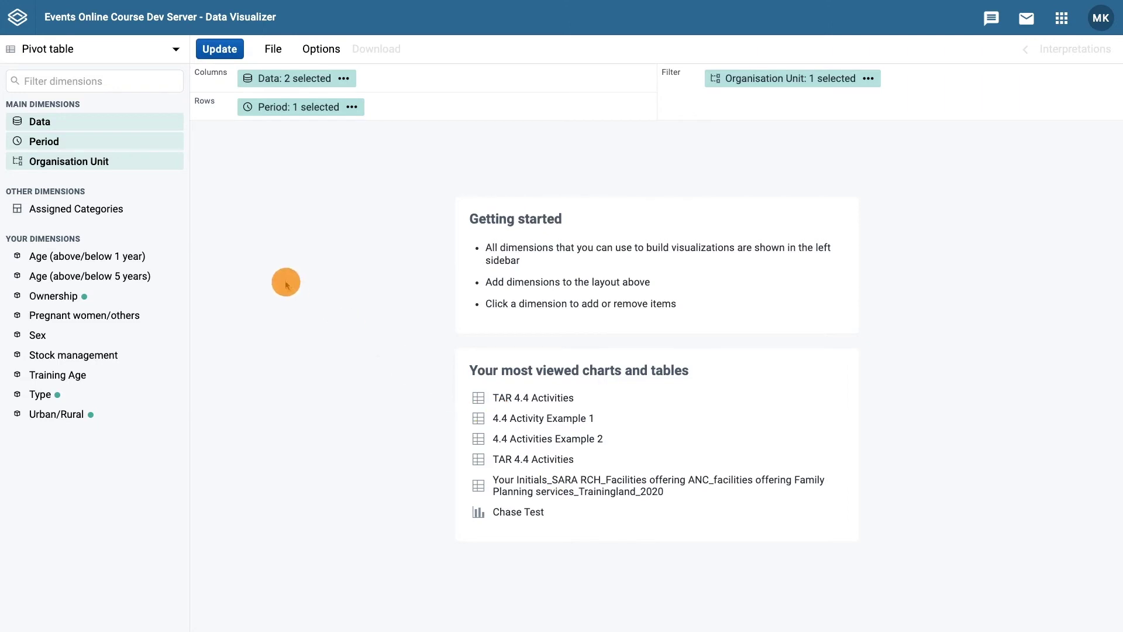
Step: Set the organisation unit level to District so Trainingland splits into districts
{"action": "left_click", "coordinate": [87, 162]}
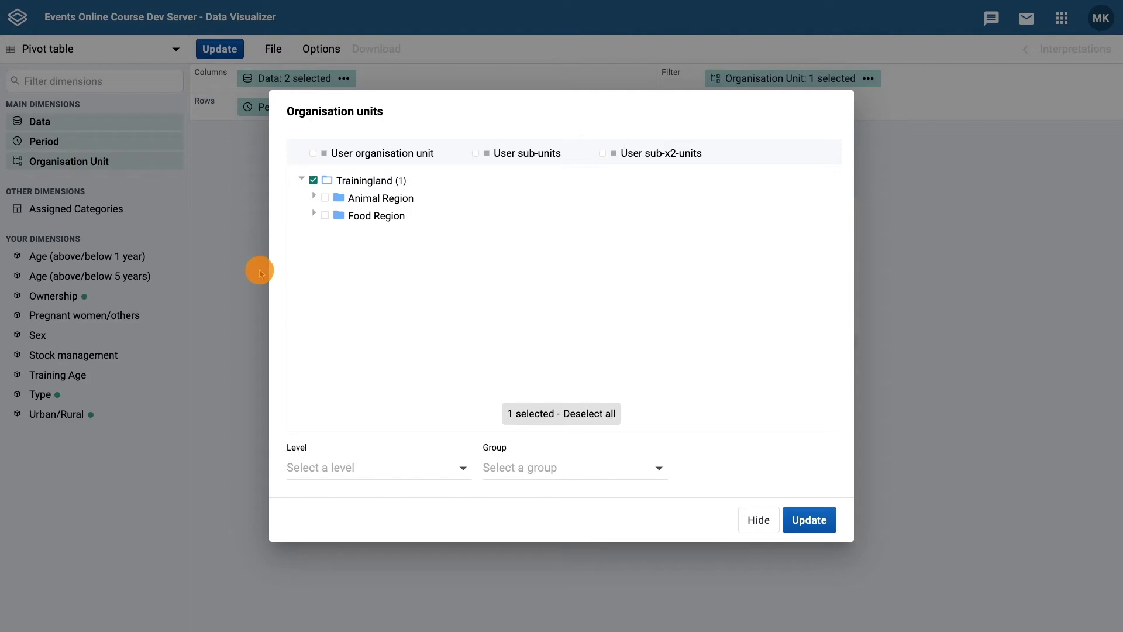
{"action": "left_click", "coordinate": [375, 472]}
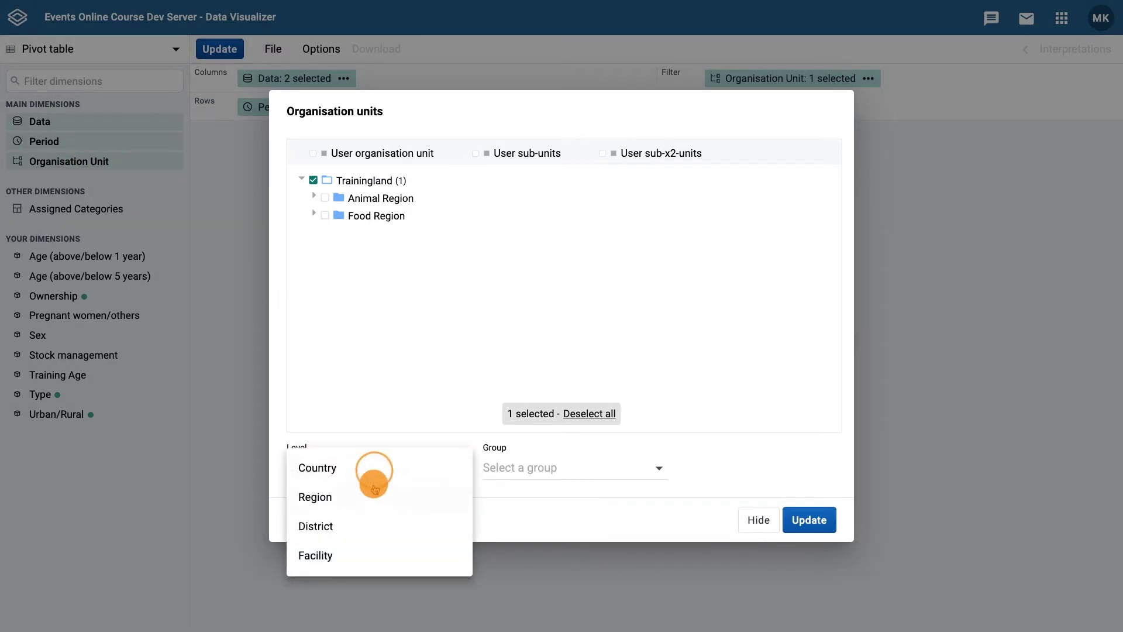
{"action": "left_click", "coordinate": [431, 528]}
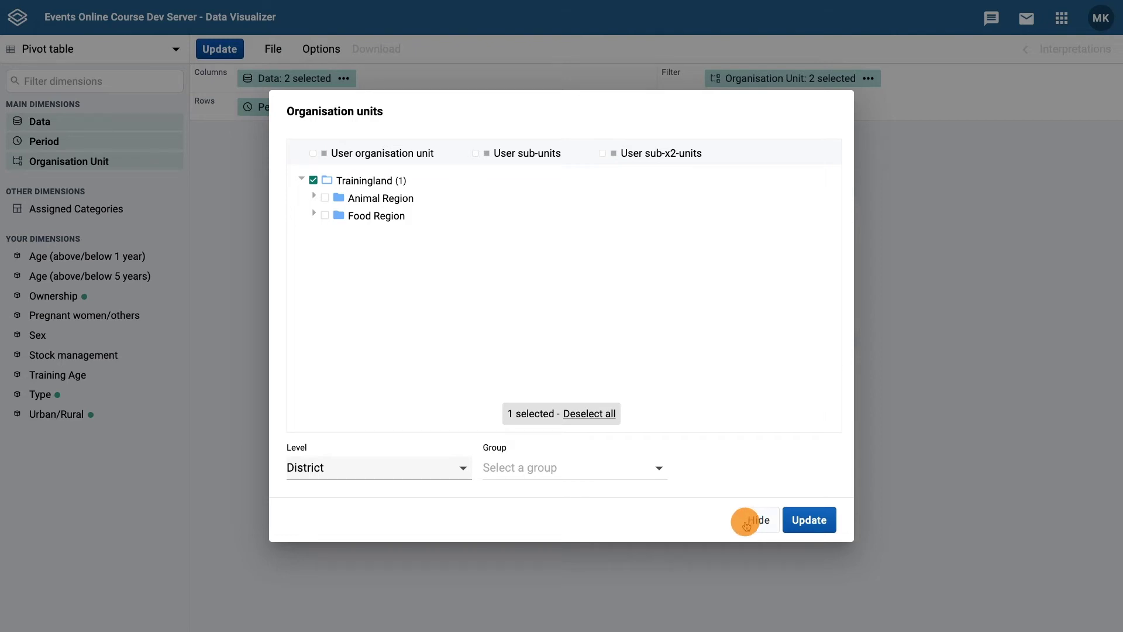
{"action": "left_click", "coordinate": [746, 524]}
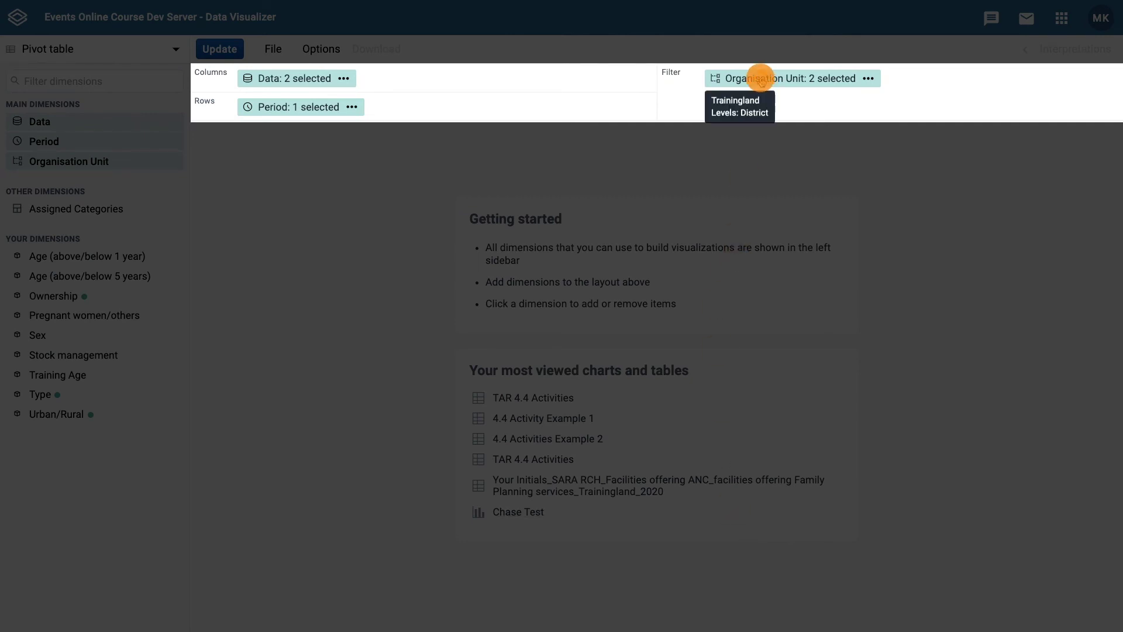
Step: Place Organisation Unit in Rows and Period in Filter, then update the table
{"action": "left_click_drag", "start_coordinate": [761, 82], "coordinate": [466, 105]}
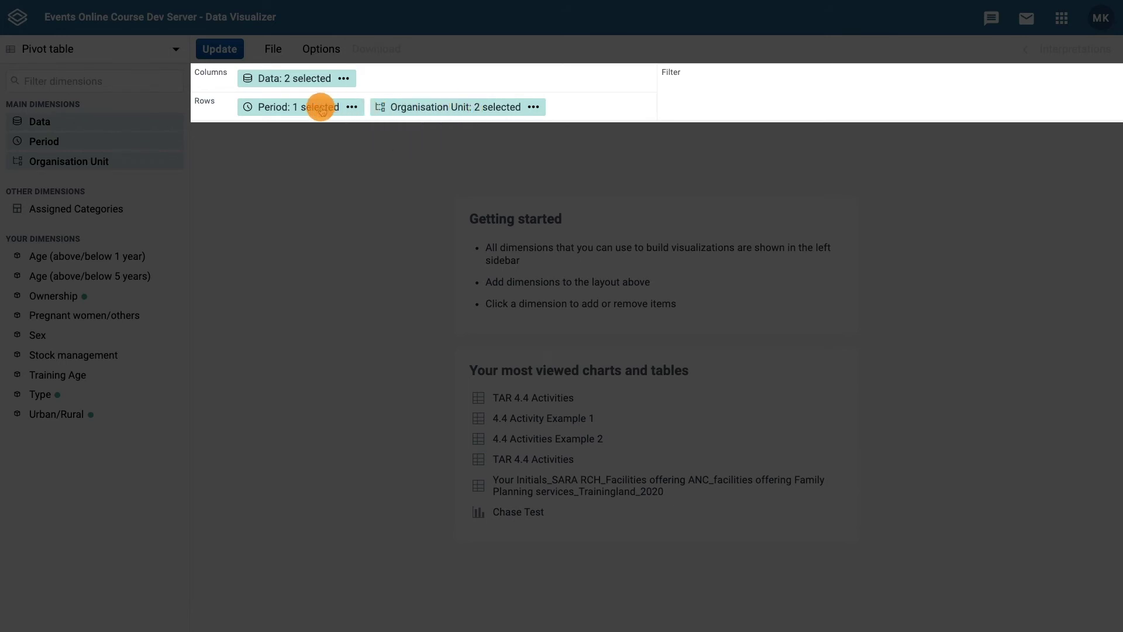
{"action": "left_click_drag", "start_coordinate": [299, 108], "coordinate": [734, 79]}
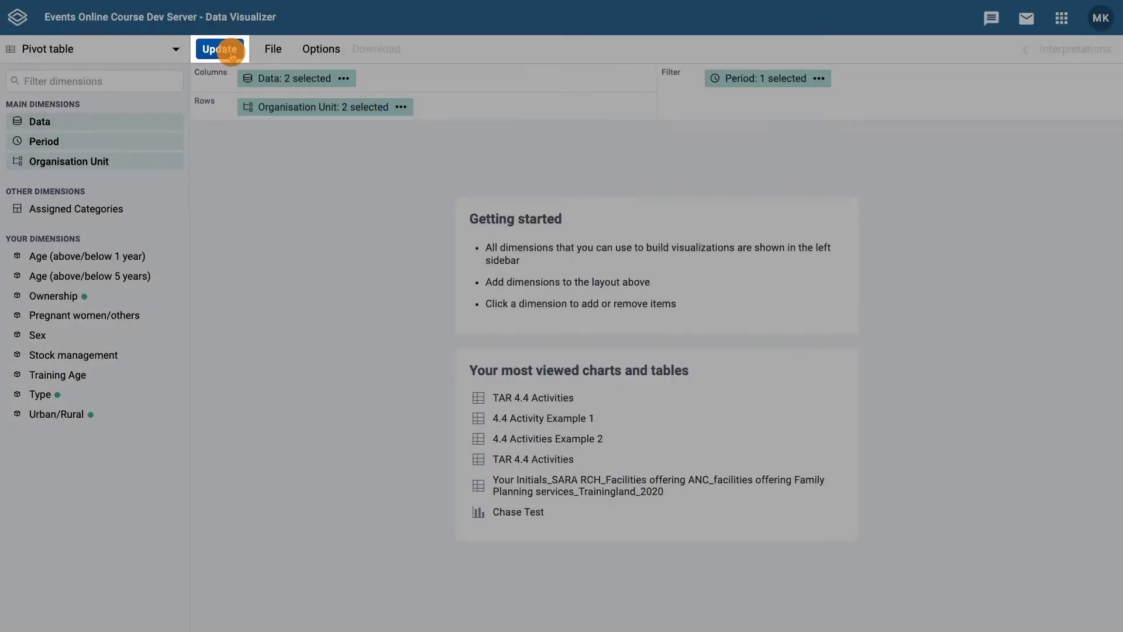
{"action": "left_click", "coordinate": [231, 52]}
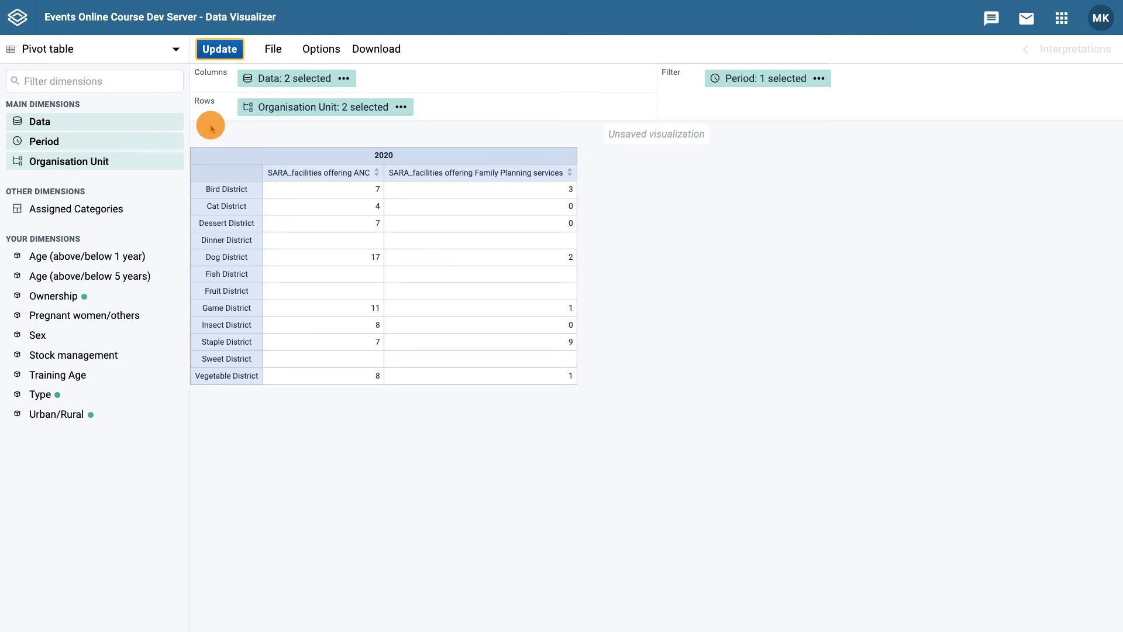
Step: Turn on Hide empty rows and Columns totals in Options and apply them
{"action": "left_click", "coordinate": [316, 49]}
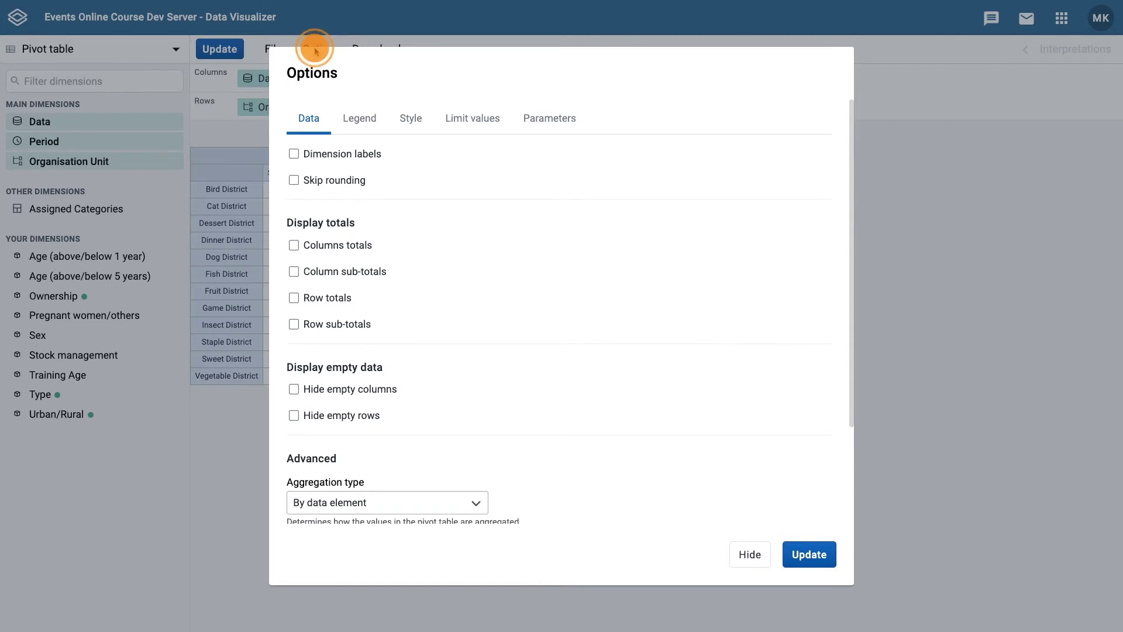
{"action": "left_click", "coordinate": [356, 420]}
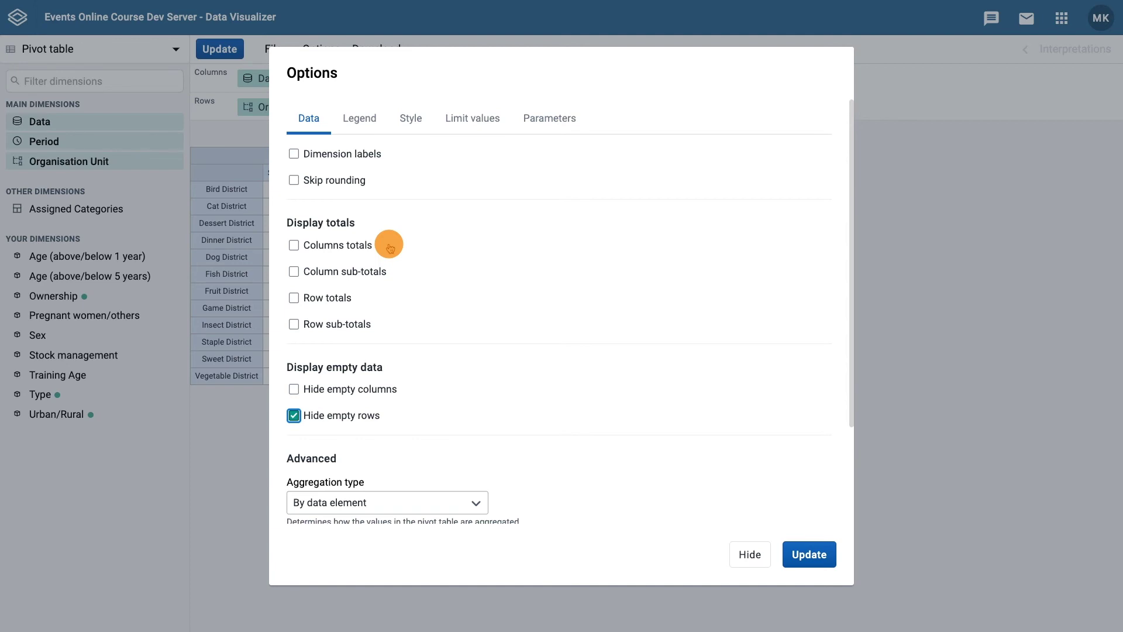
{"action": "left_click", "coordinate": [365, 249]}
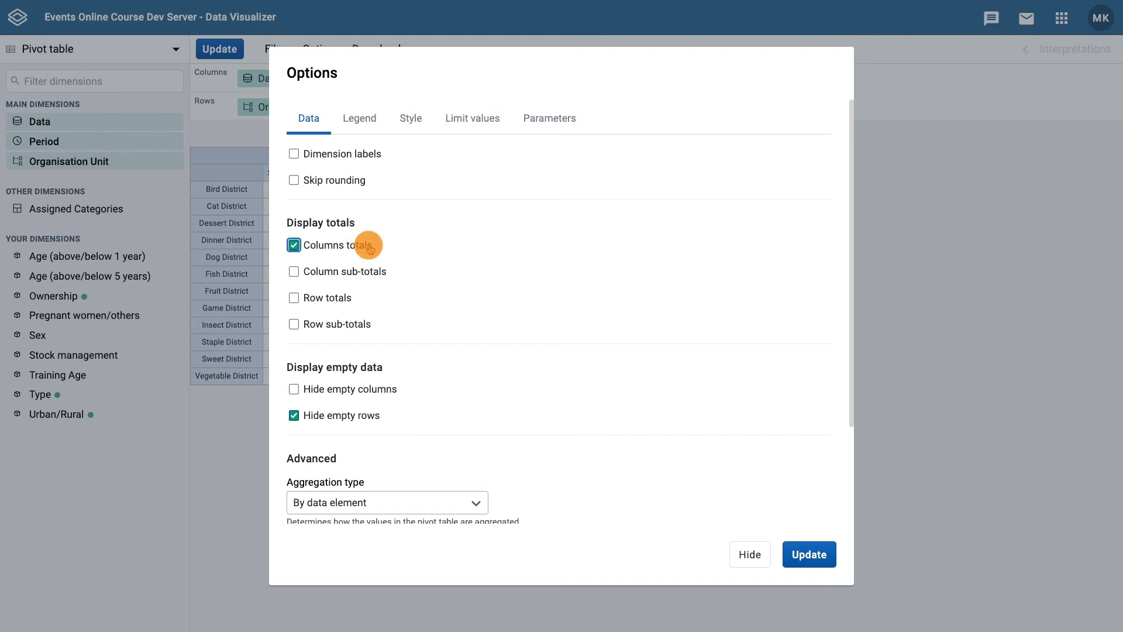
{"action": "left_click", "coordinate": [810, 552]}
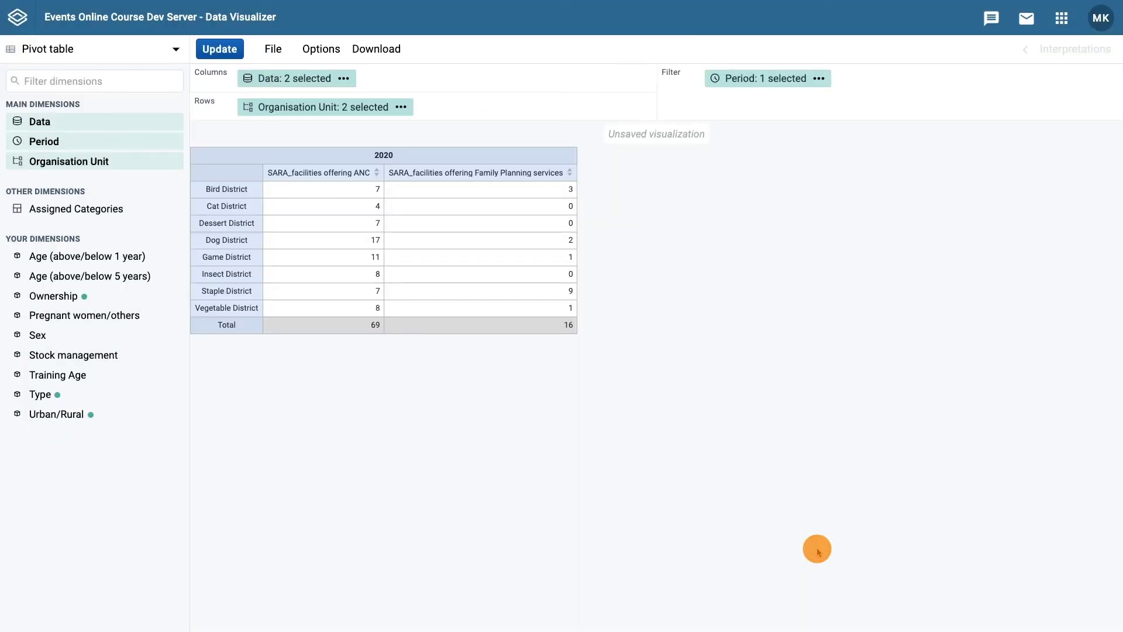